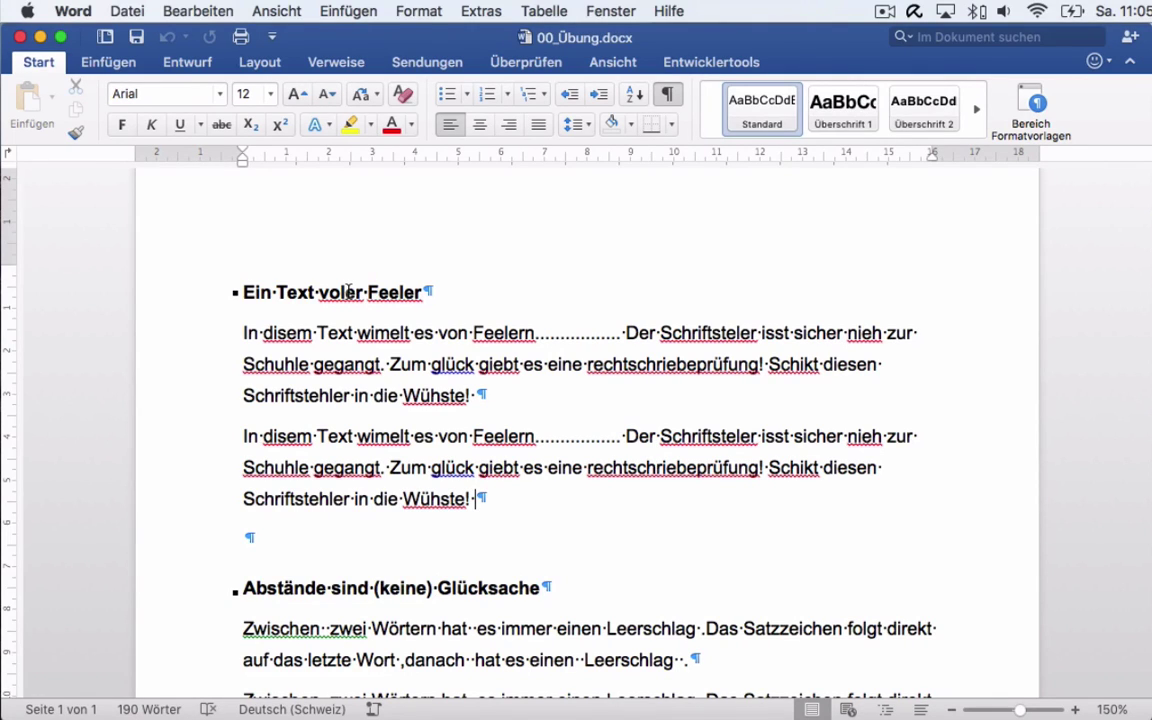
- Correct the heading words 'voler' to 'voller' and 'Feeler' to 'Fehler'
{"action": "left_click", "coordinate": [349, 291]}
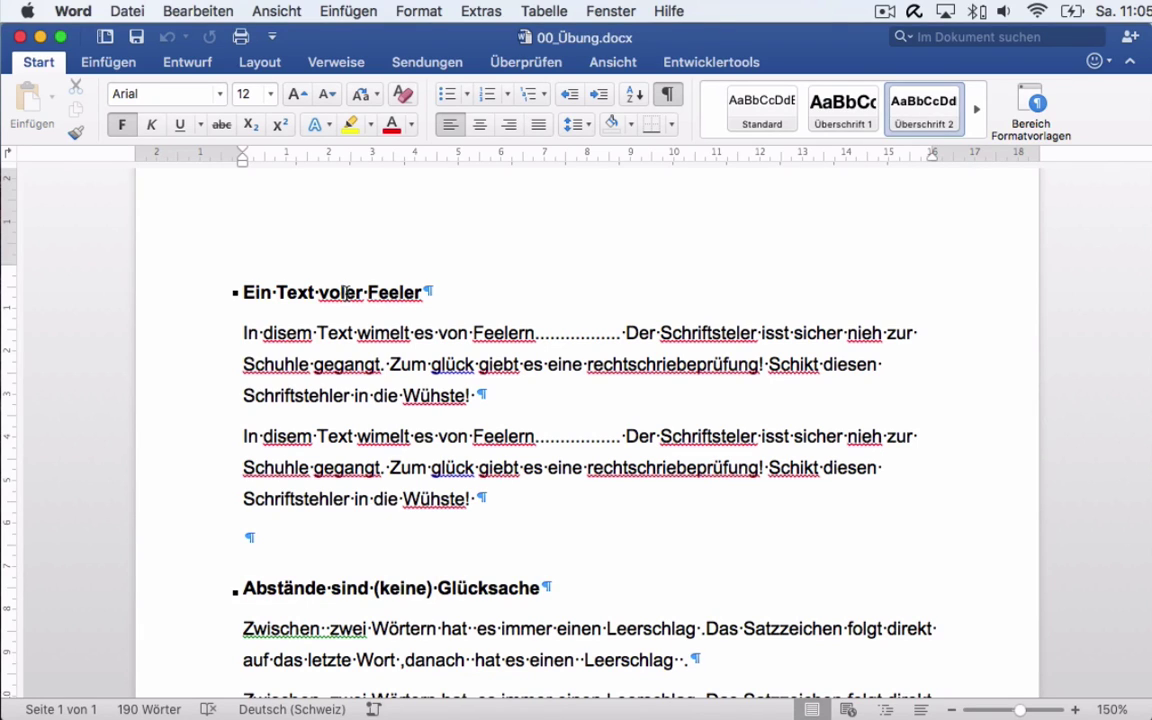
{"action": "type", "text": "l"}
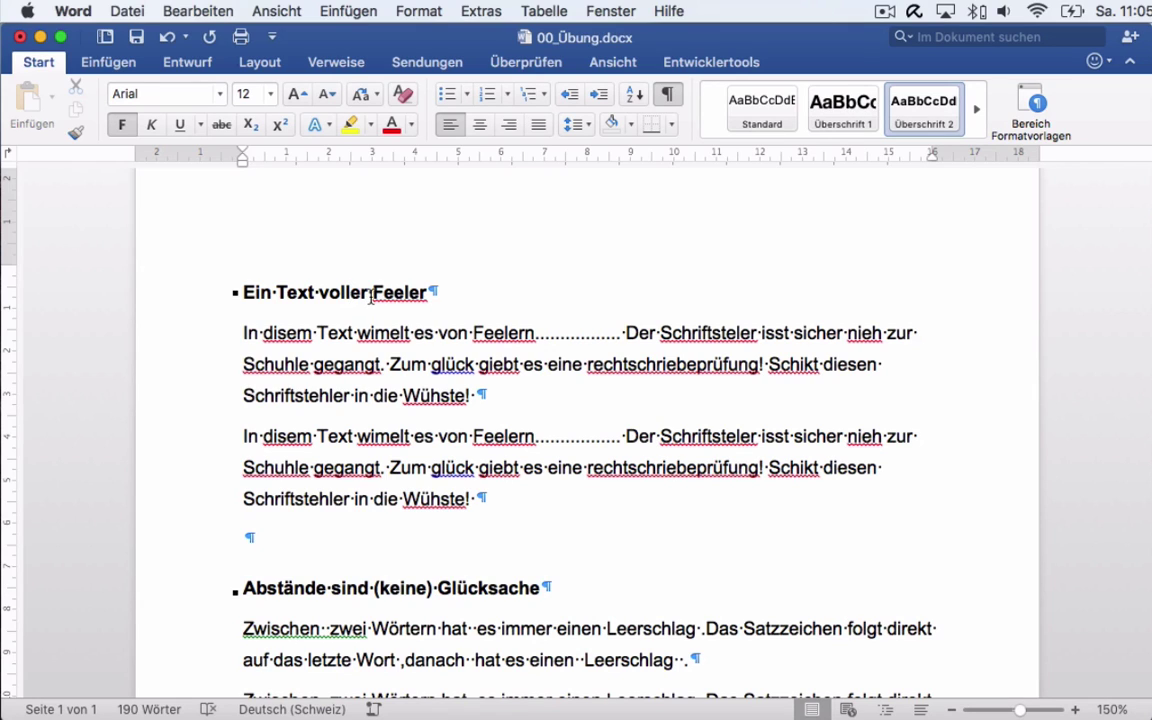
{"action": "left_click", "coordinate": [400, 292]}
{"action": "key", "text": "BackSpace"}
{"action": "type", "text": "h"}
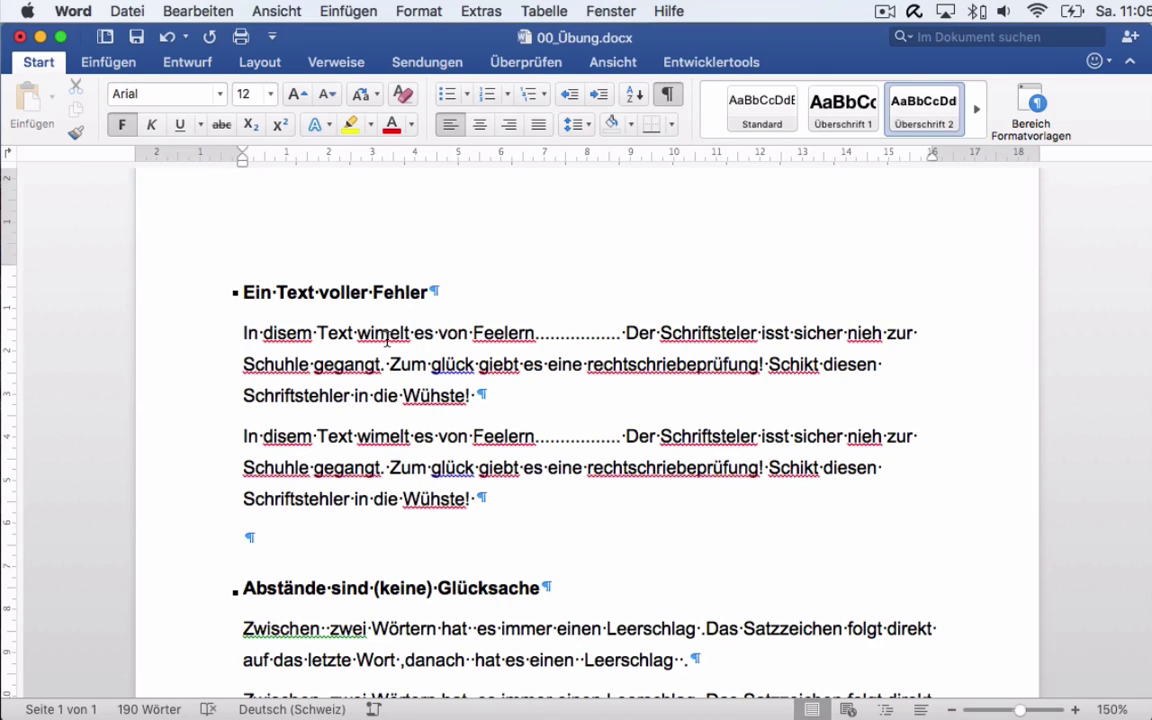
- Fix 'disem', 'wimelt' and 'Feelern' to 'diesem', 'wimmelt' and 'Fehlern' in the first paragraph
{"action": "left_click", "coordinate": [279, 333]}
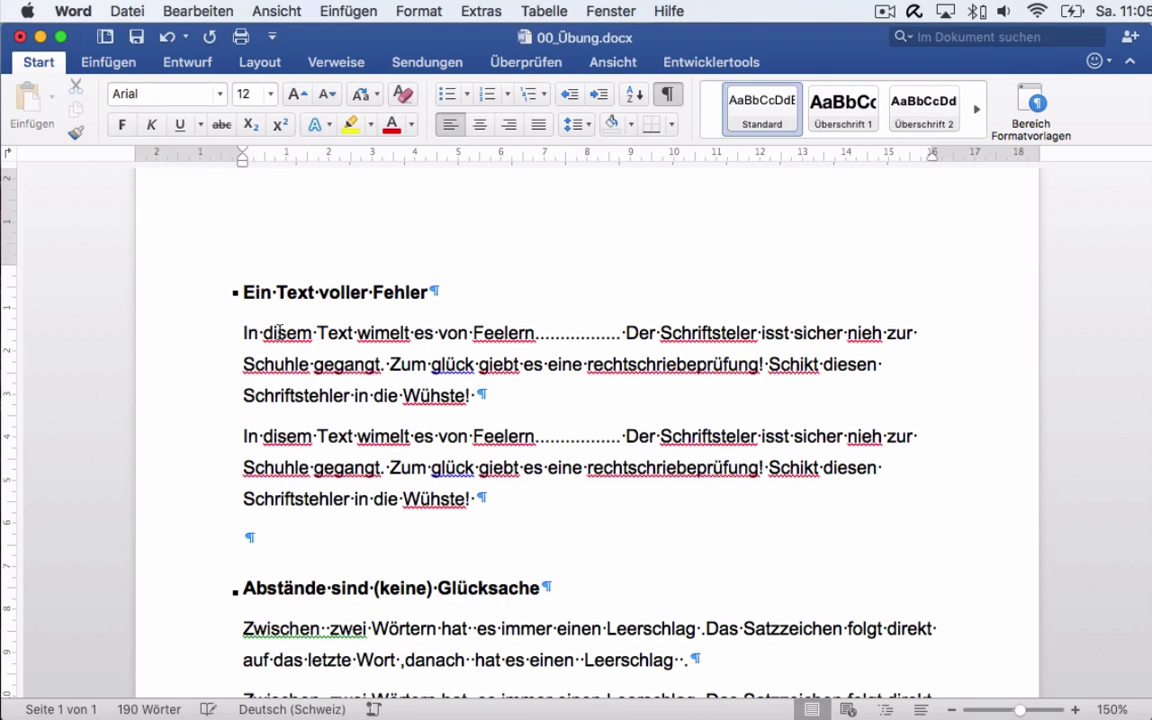
{"action": "type", "text": "e"}
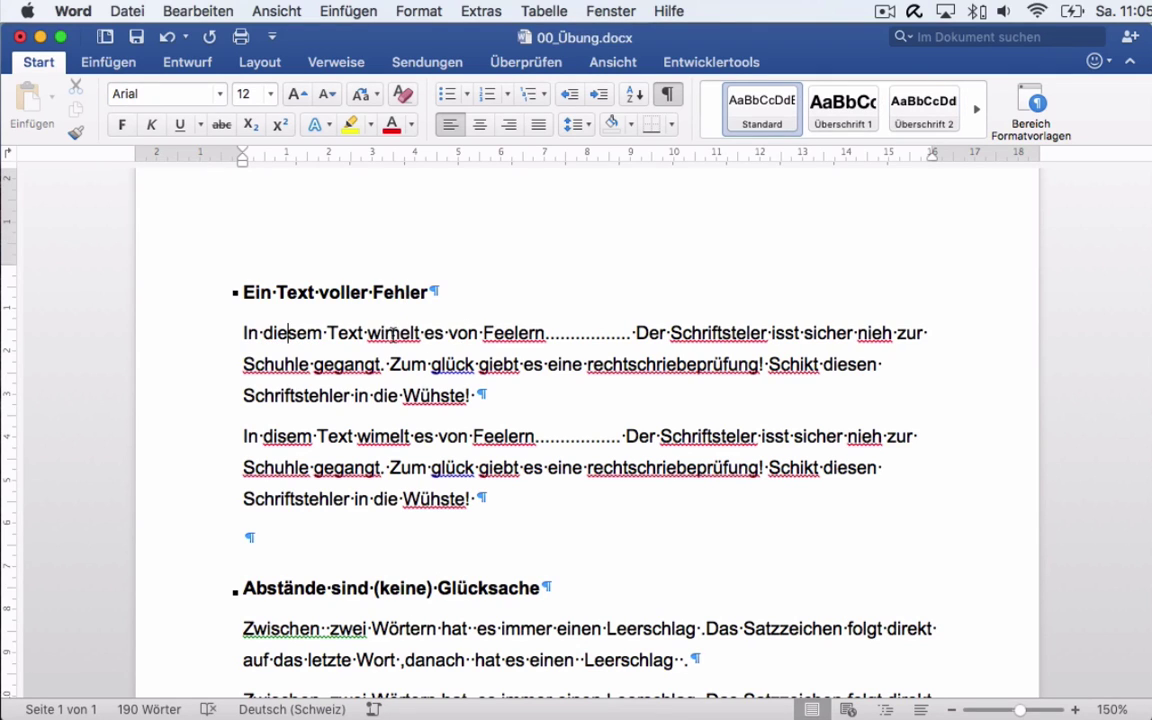
{"action": "left_click", "coordinate": [399, 334]}
{"action": "type", "text": "m"}
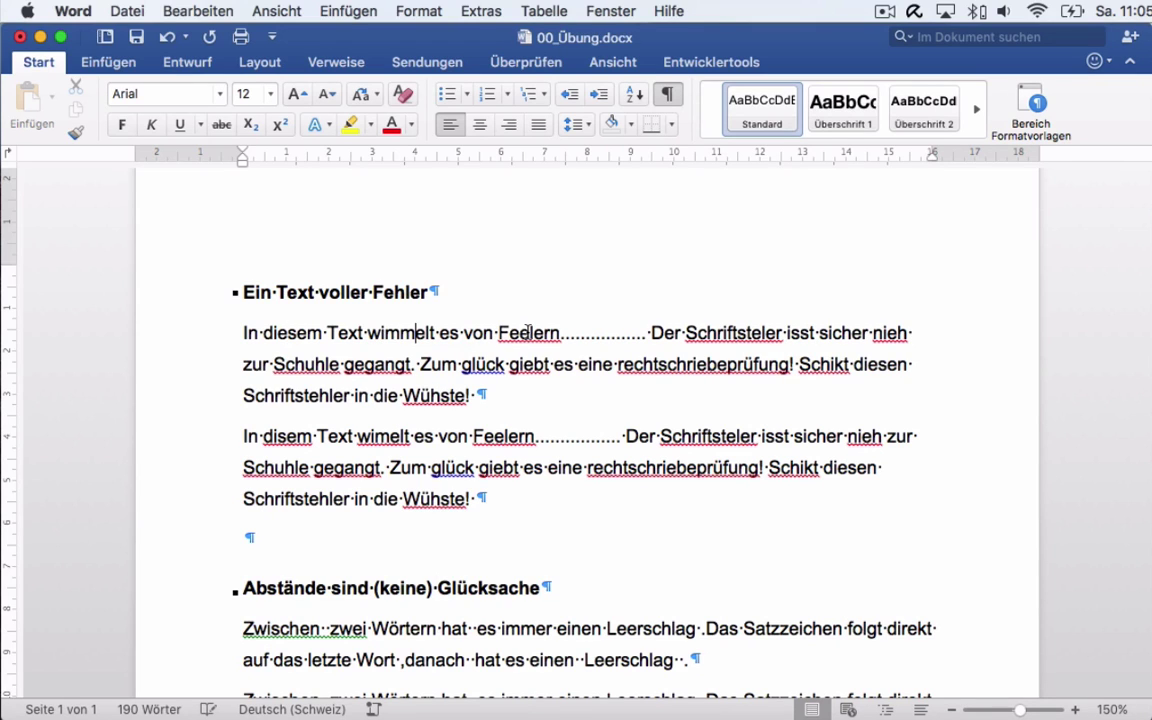
{"action": "left_click", "coordinate": [529, 333]}
{"action": "key", "text": "BackSpace"}
{"action": "type", "text": "h"}
- Replace the row of dots after 'Fehlern' with a single period
{"action": "left_click", "coordinate": [640, 334]}
{"action": "left_click_drag", "start_coordinate": [640, 334], "coordinate": [561, 336]}
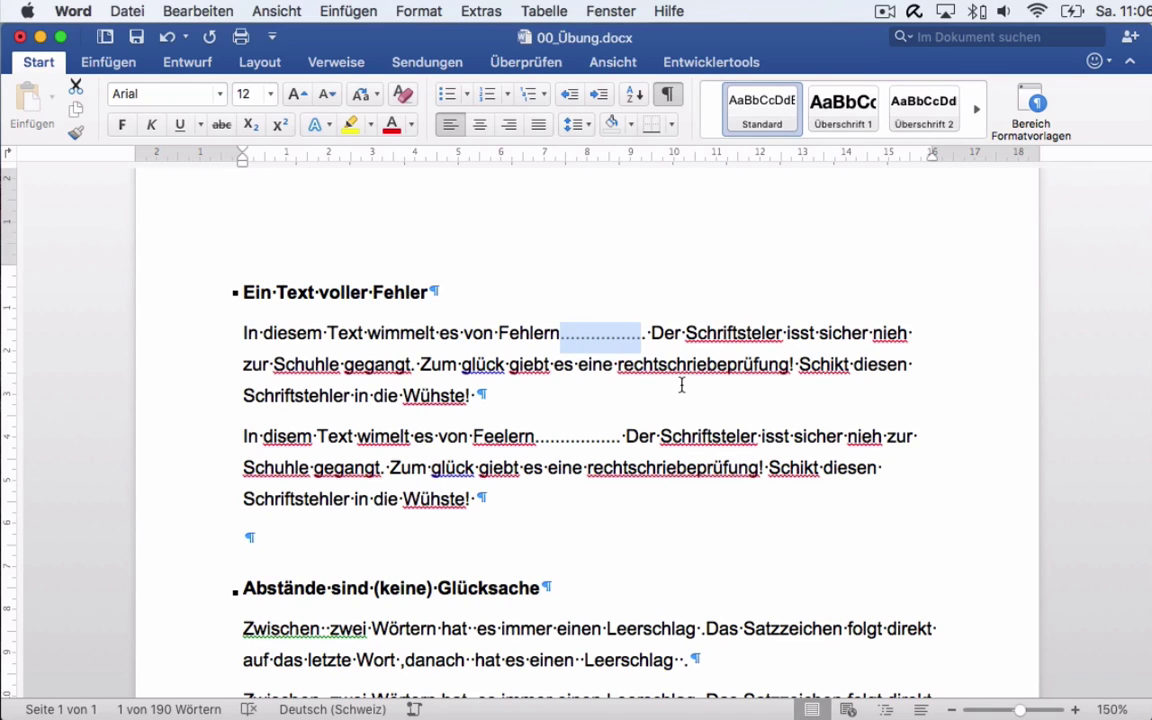
{"action": "key", "text": "BackSpace"}
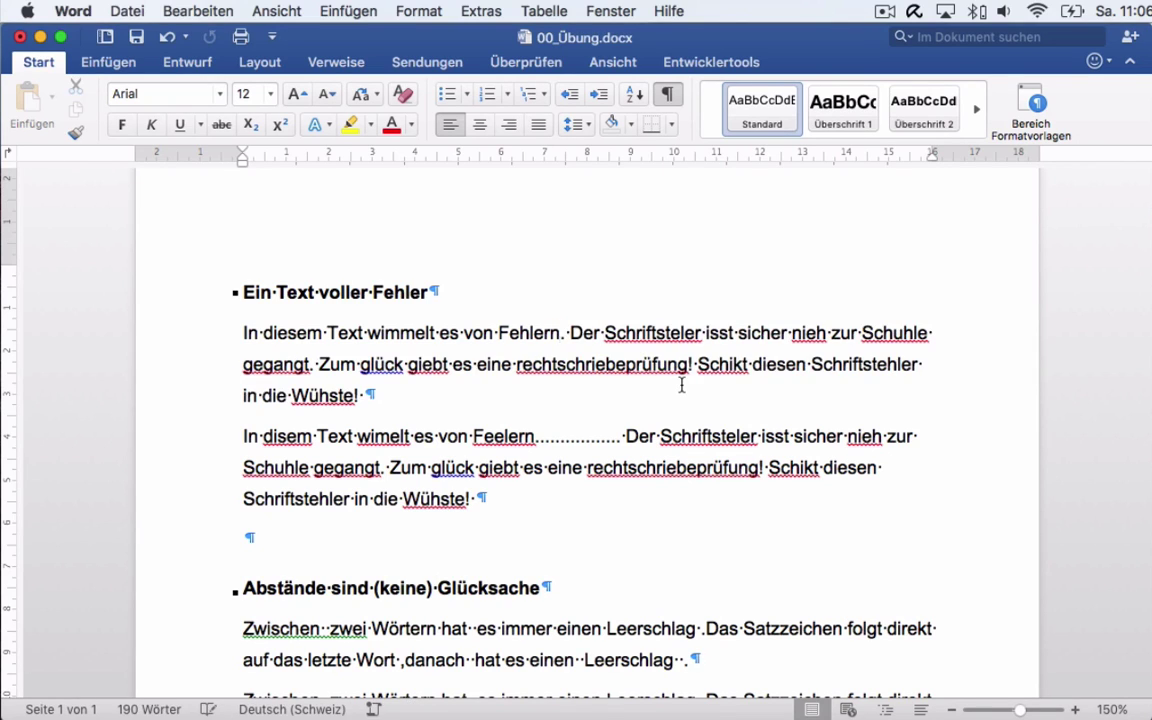
{"action": "type", "text": "."}
- Replace both misspelled 'Schriftsteler' words with the spelling suggestion 'Schriftsteller'
{"action": "double_click", "coordinate": [655, 335]}
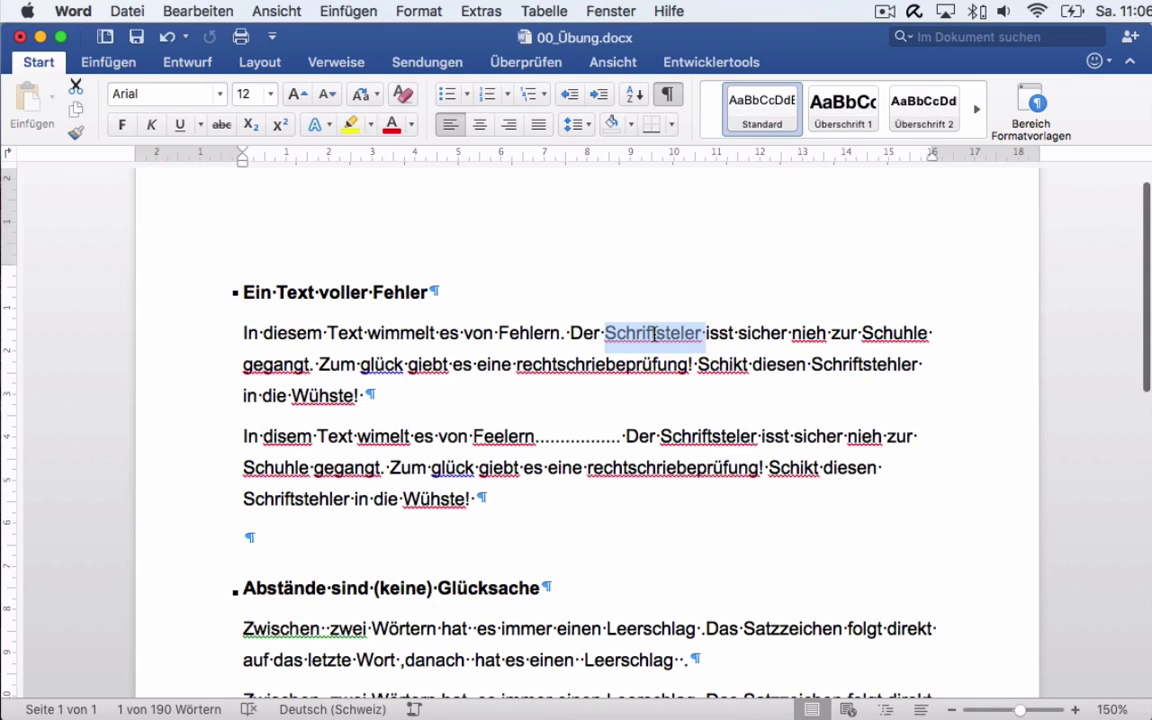
{"action": "right_click", "coordinate": [702, 350]}
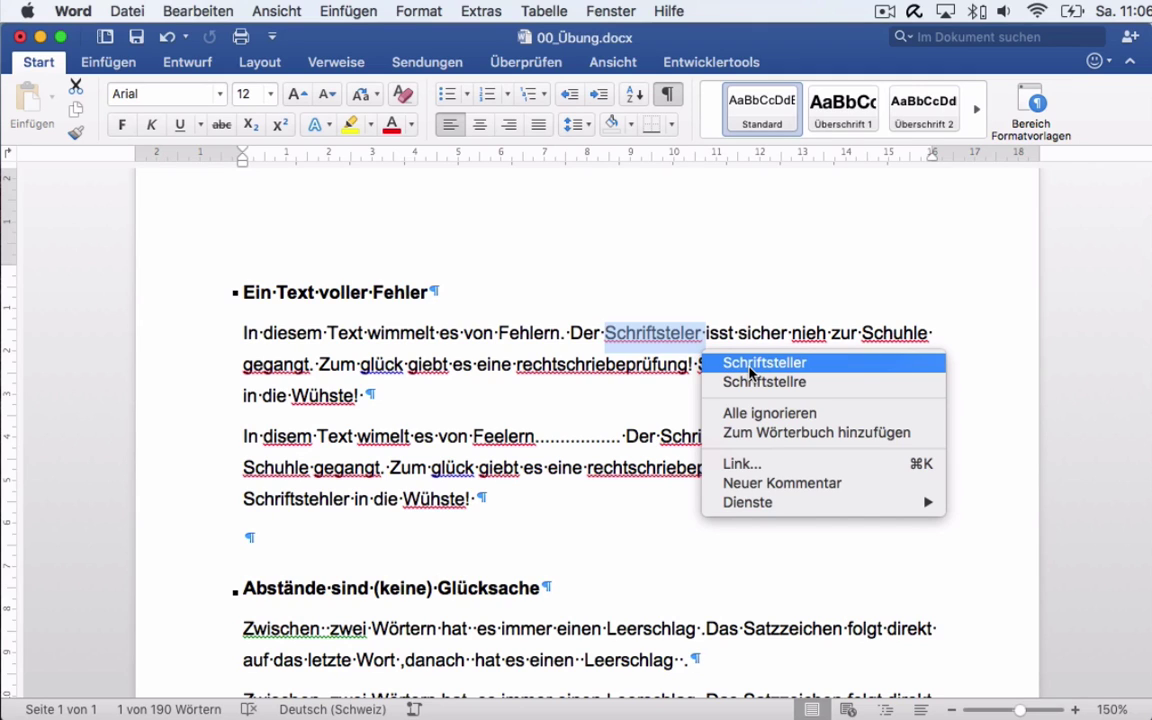
{"action": "left_click", "coordinate": [750, 365]}
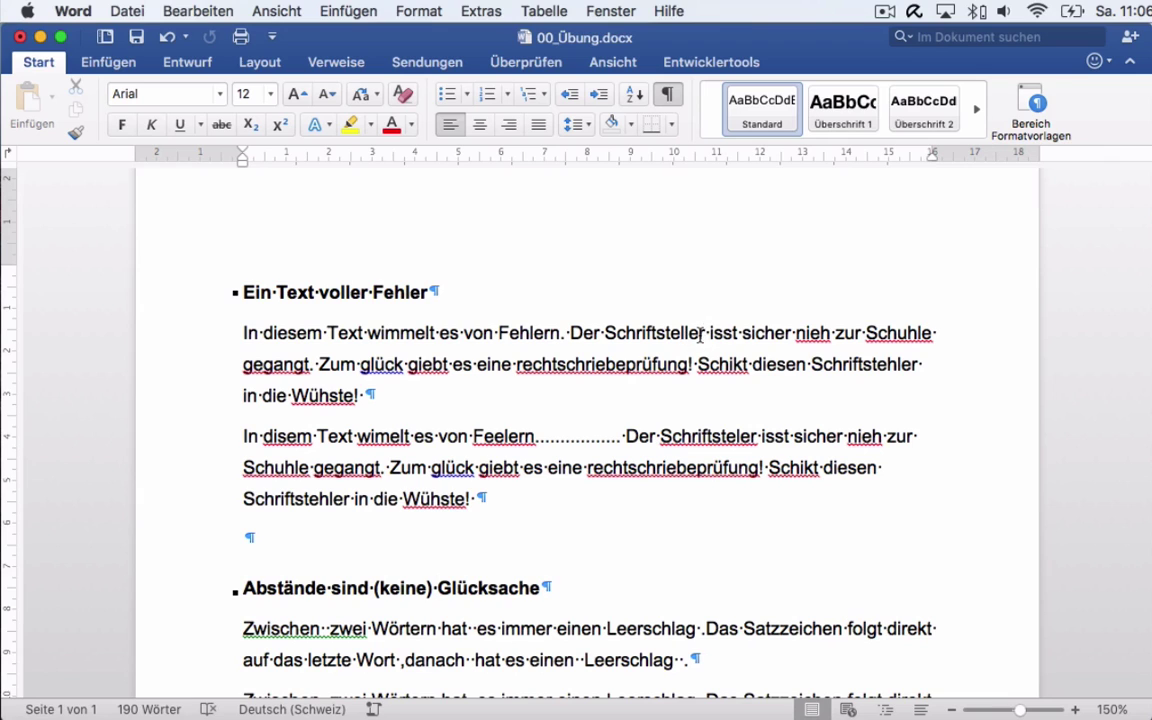
{"action": "double_click", "coordinate": [690, 446]}
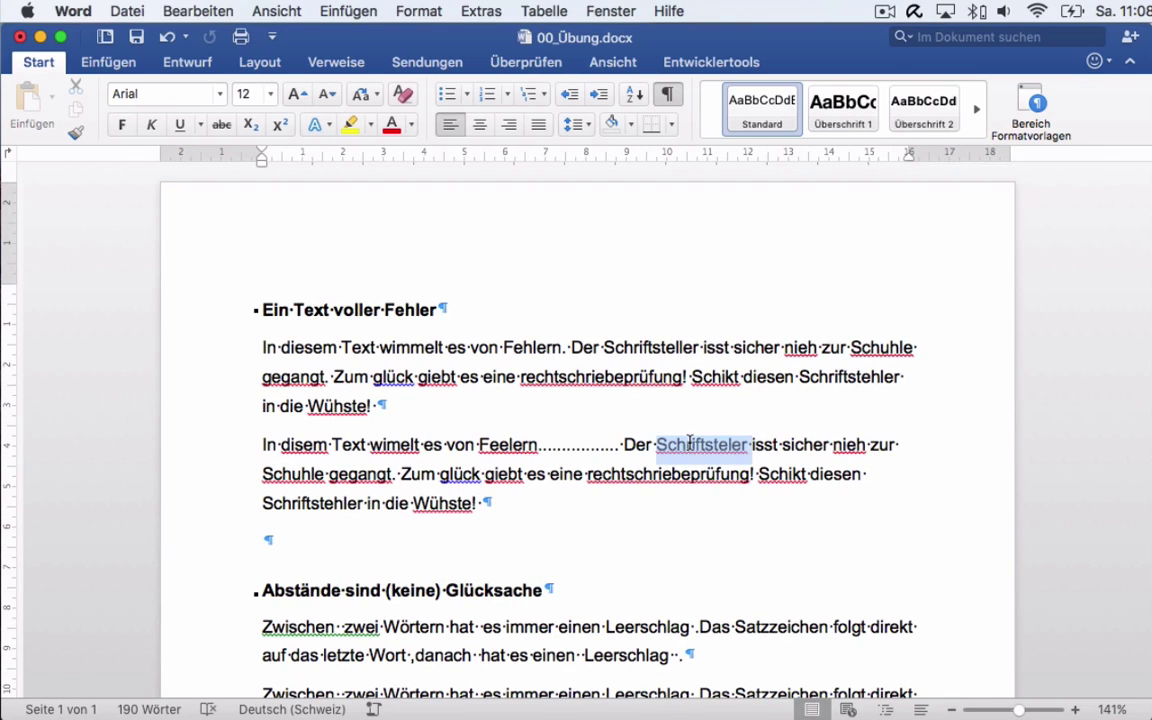
{"action": "right_click", "coordinate": [690, 446]}
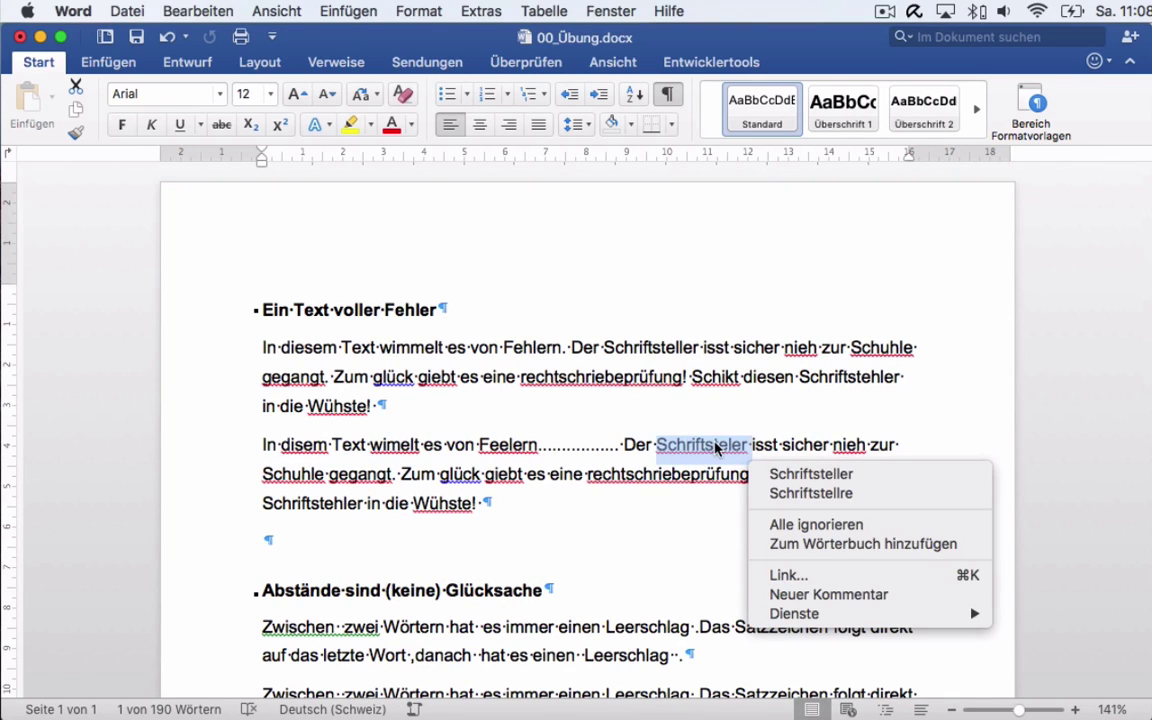
{"action": "left_click", "coordinate": [778, 474]}
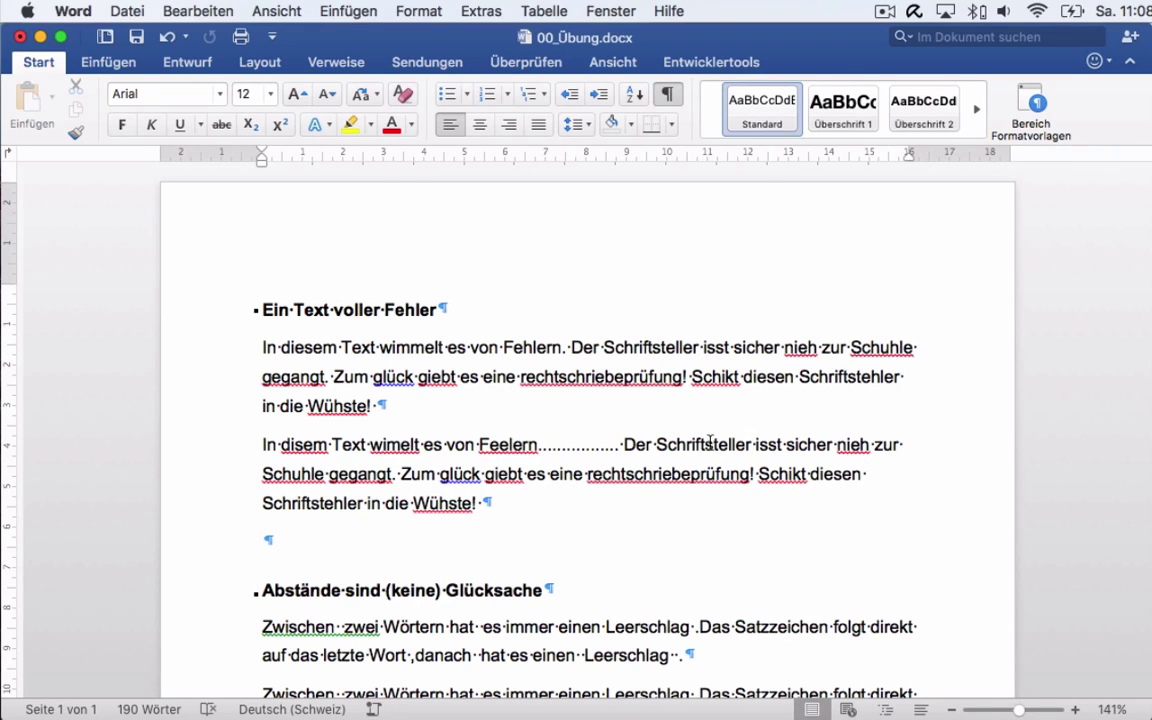
- Swap 'Schriftsteller' in the second paragraph for the synonym 'Autor'
{"action": "double_click", "coordinate": [709, 443]}
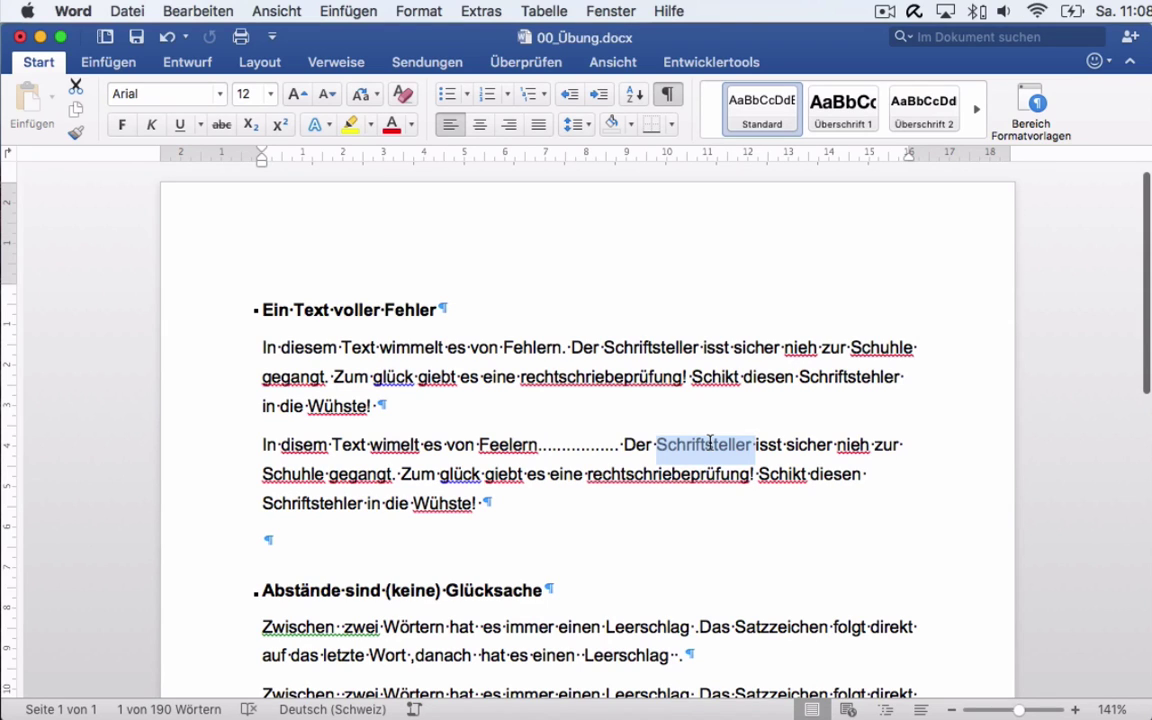
{"action": "right_click", "coordinate": [709, 443]}
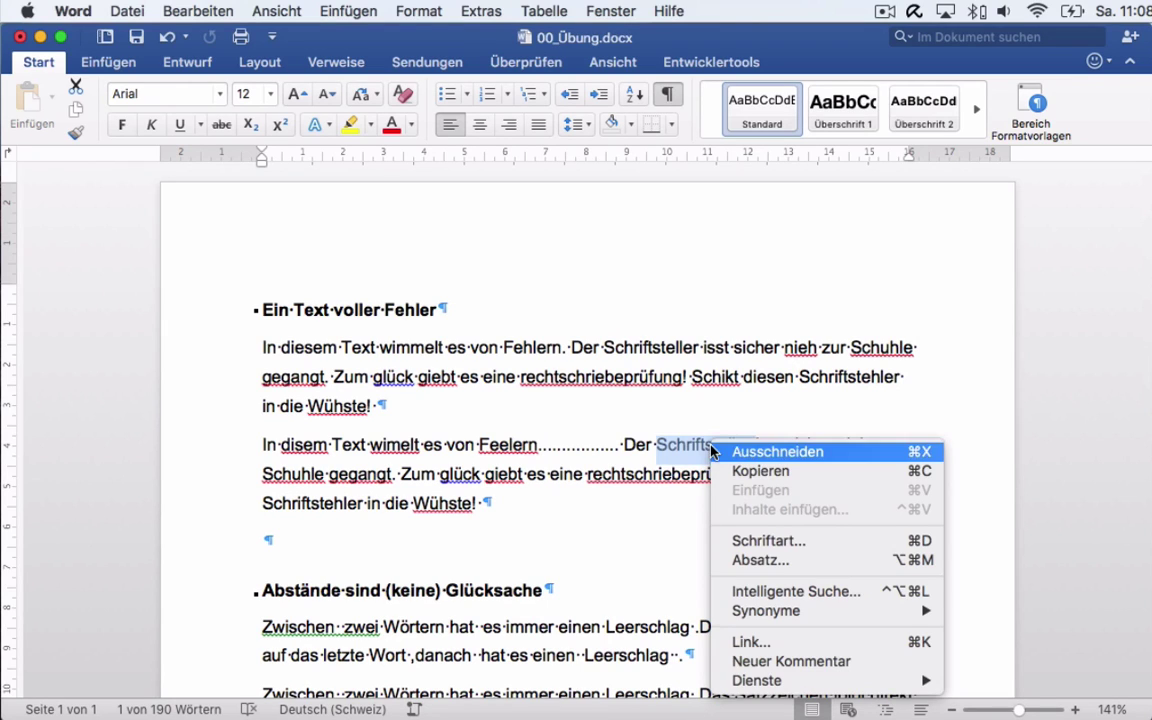
{"action": "mouse_move", "coordinate": [766, 622]}
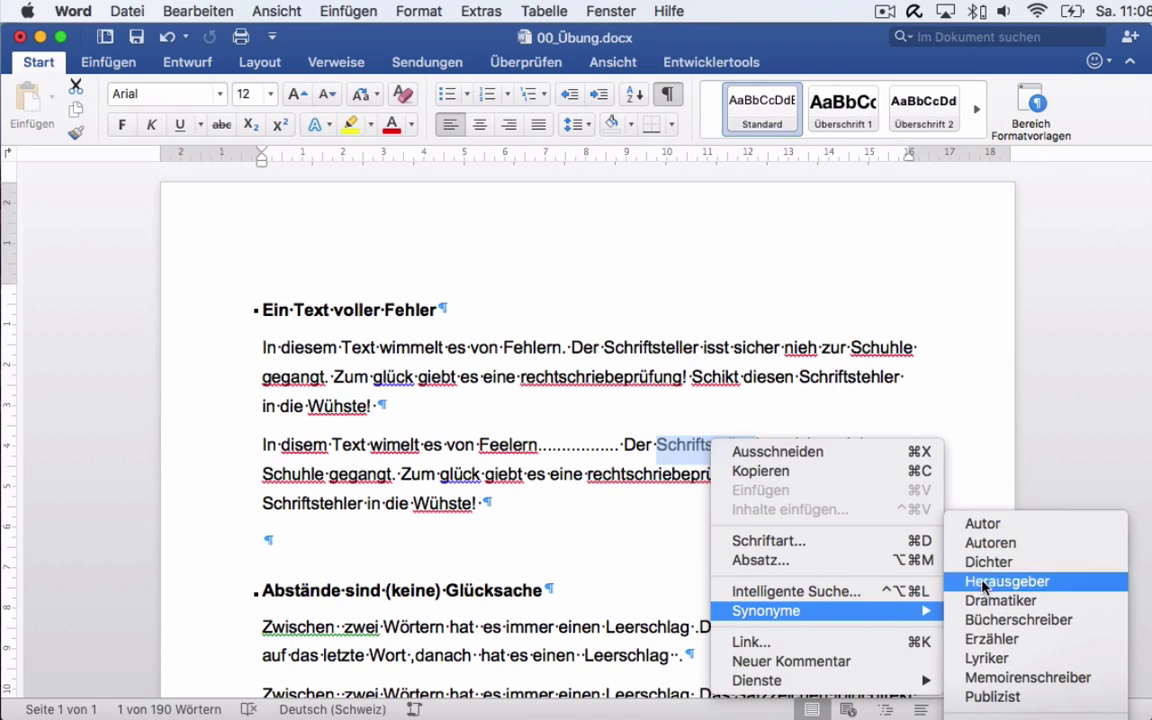
{"action": "left_click", "coordinate": [982, 527]}
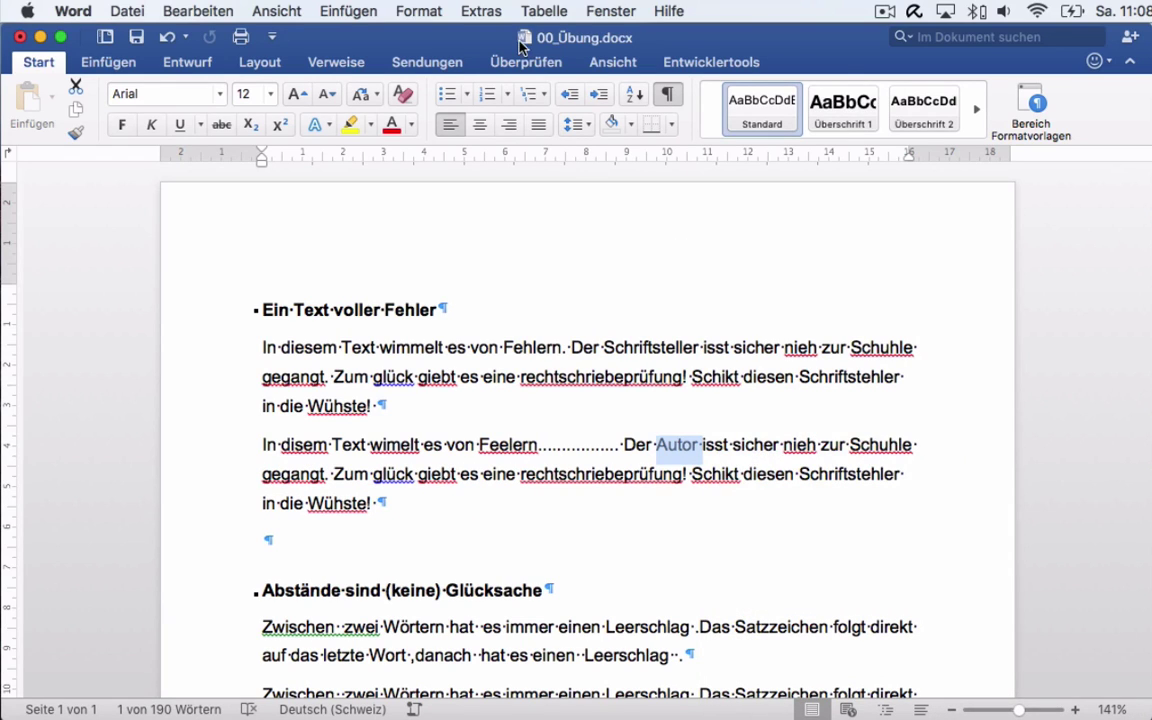
{"action": "left_click", "coordinate": [470, 10]}
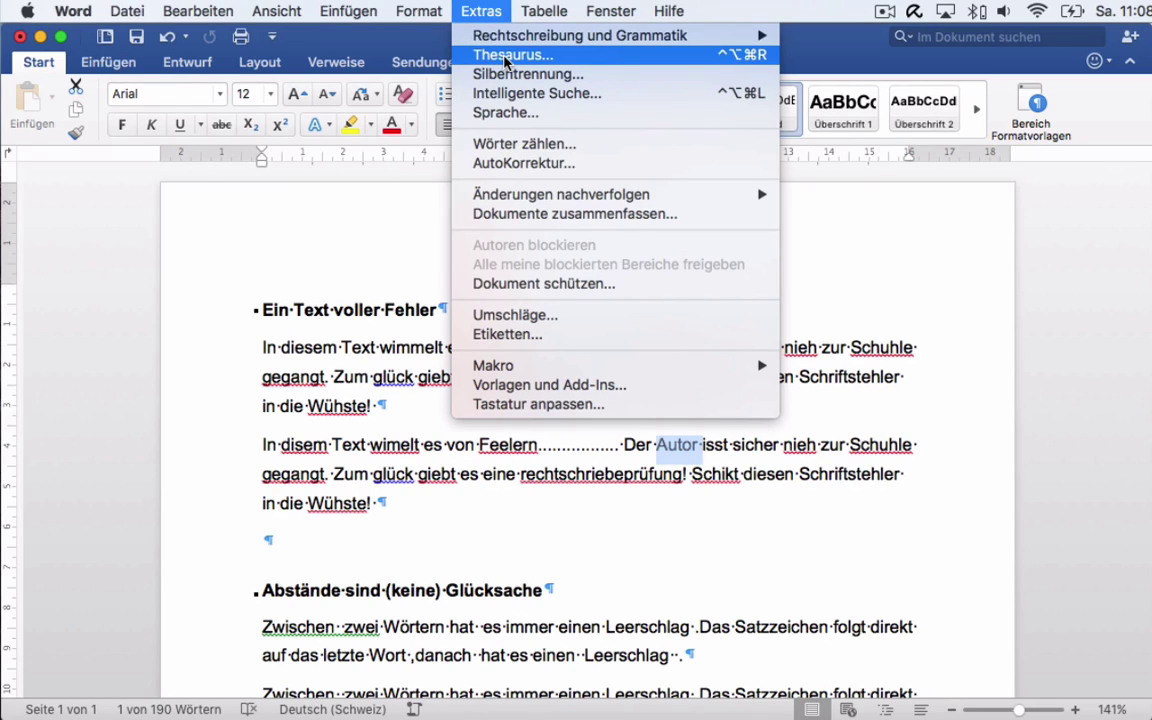
{"action": "left_click", "coordinate": [505, 58]}
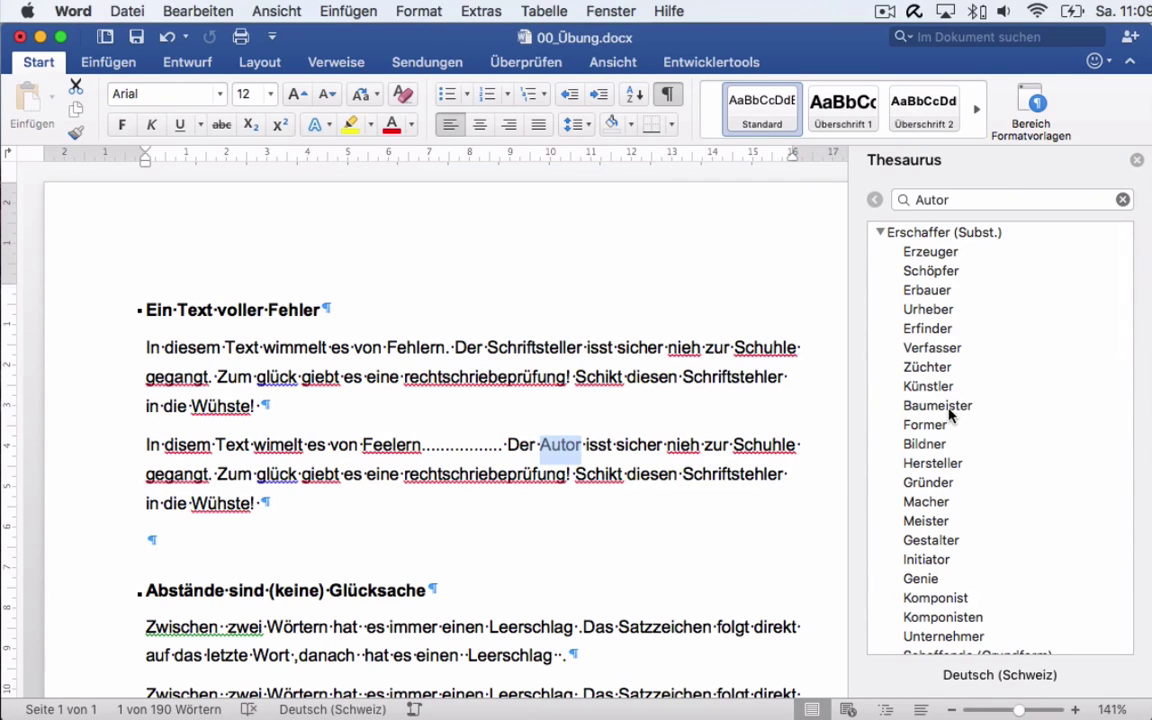
{"action": "scroll", "coordinate": [950, 413], "scroll_direction": "down", "scroll_amount": 5}
{"action": "scroll", "coordinate": [950, 413], "scroll_direction": "up", "scroll_amount": 4}
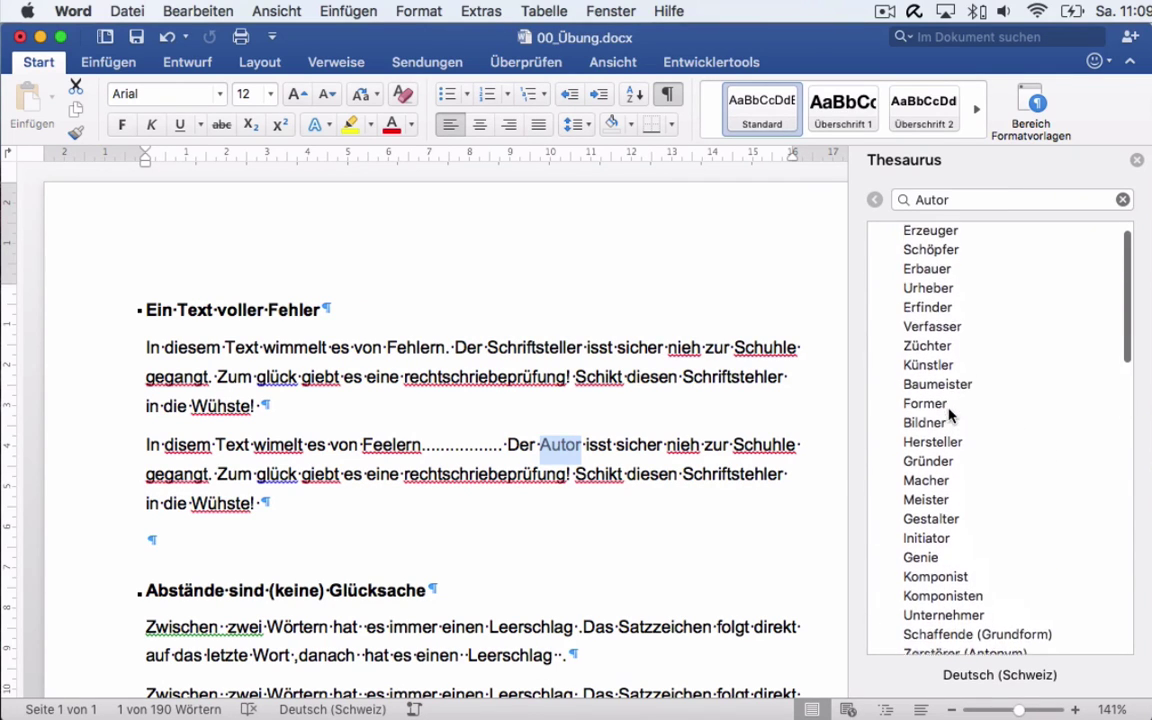
{"action": "left_click", "coordinate": [1137, 162]}
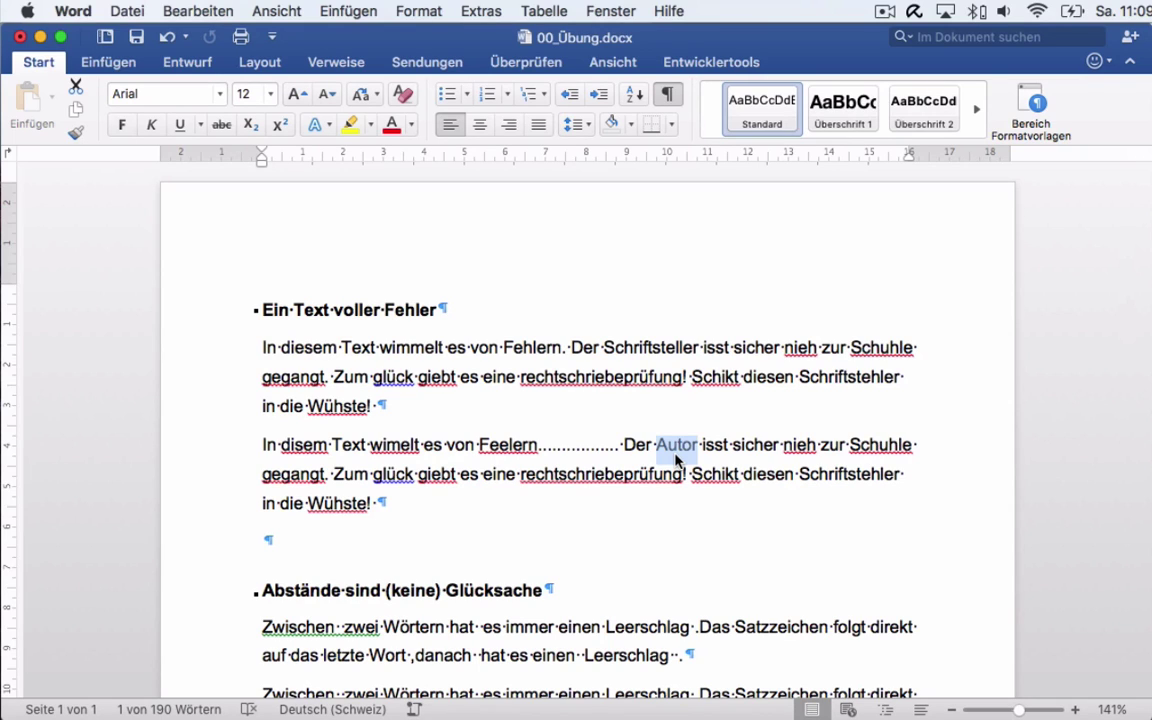
- Check the spelling suggestions for 'Schuhle', then put the caret inside it to correct by hand
{"action": "double_click", "coordinate": [880, 447]}
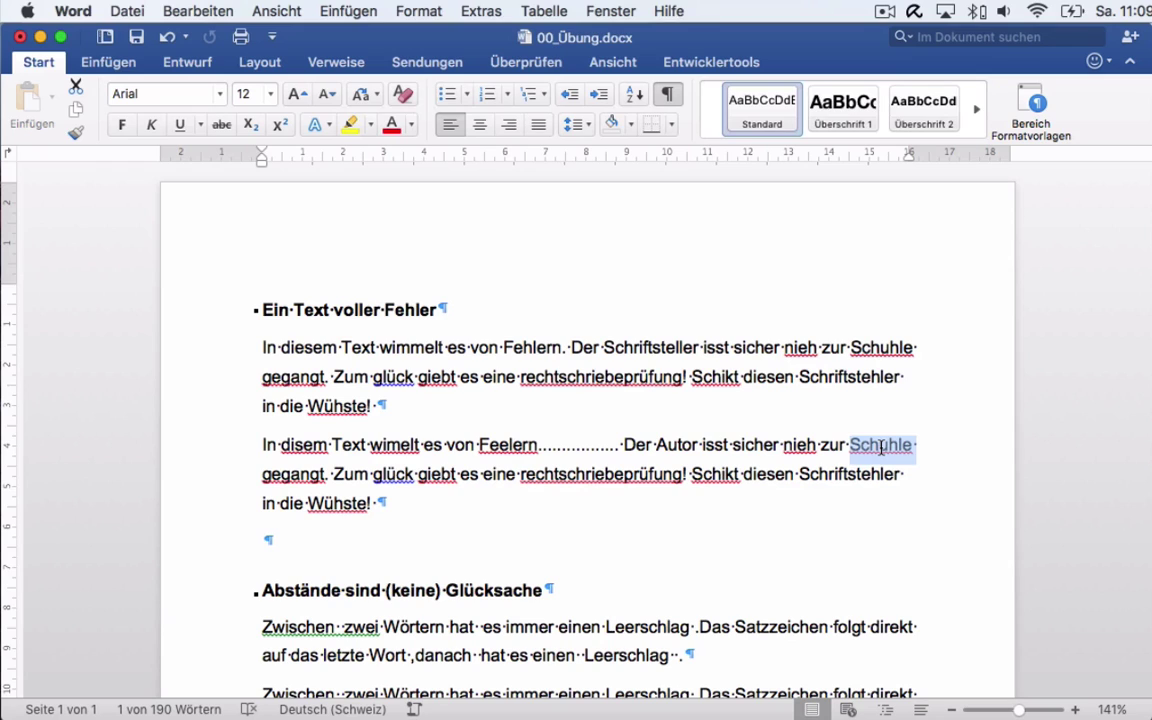
{"action": "right_click", "coordinate": [881, 450]}
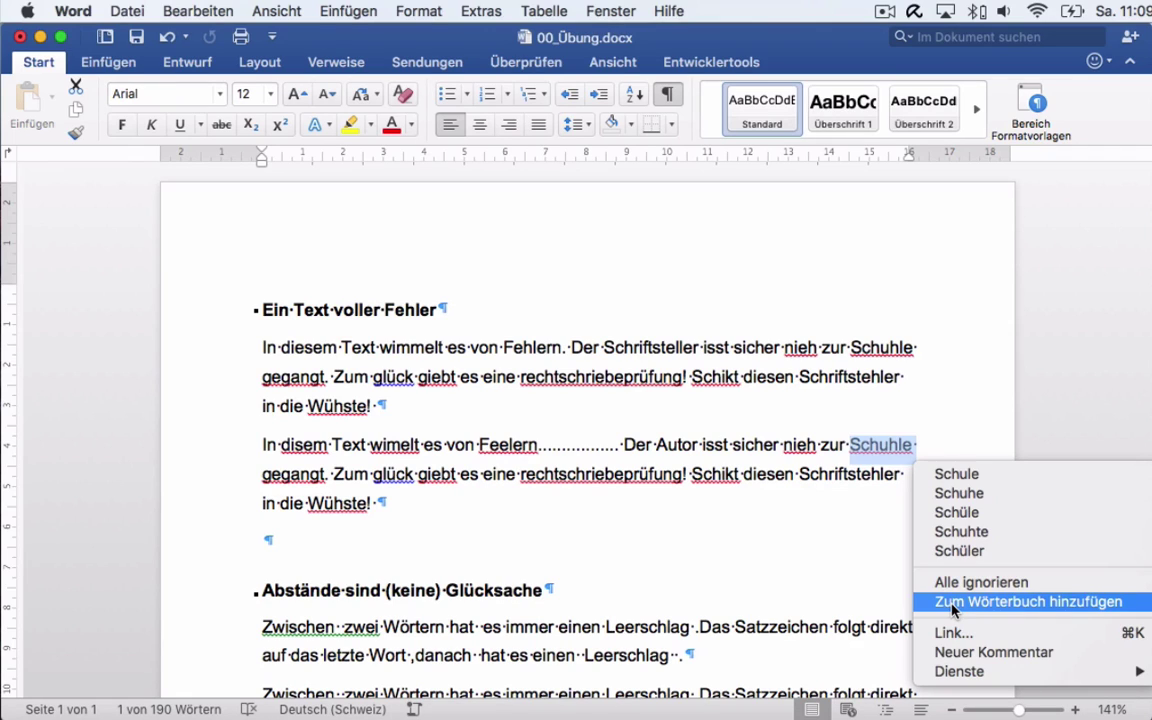
{"action": "left_click", "coordinate": [867, 454]}
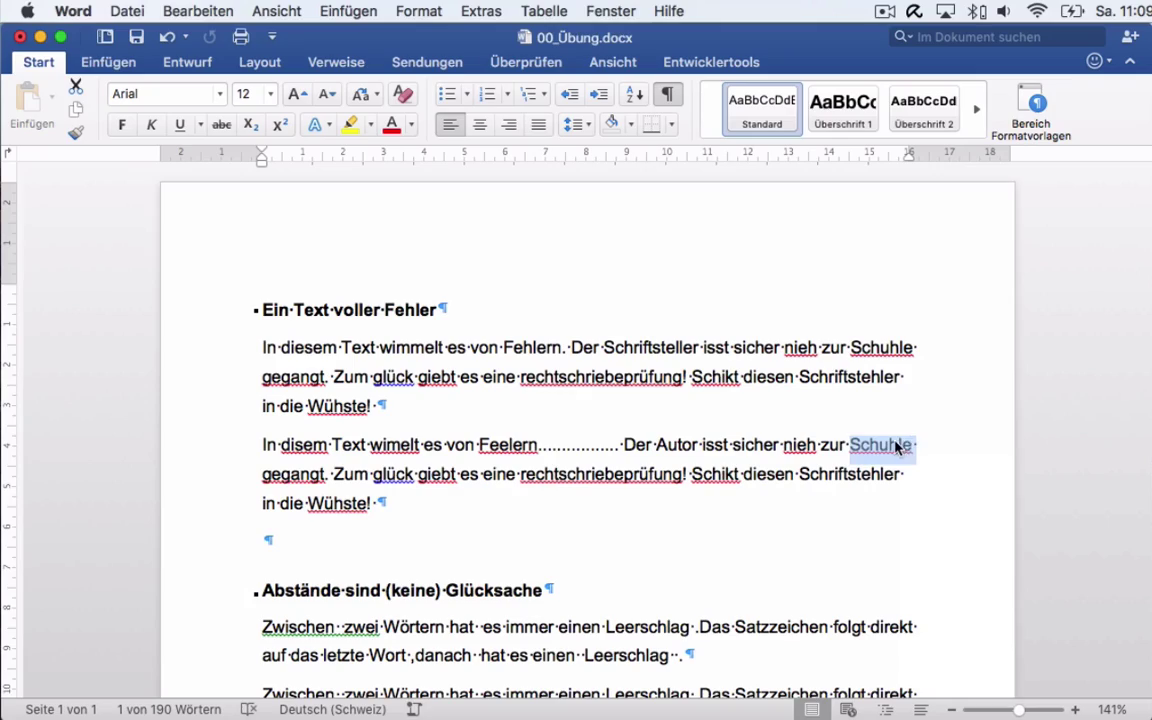
{"action": "left_click", "coordinate": [897, 444]}
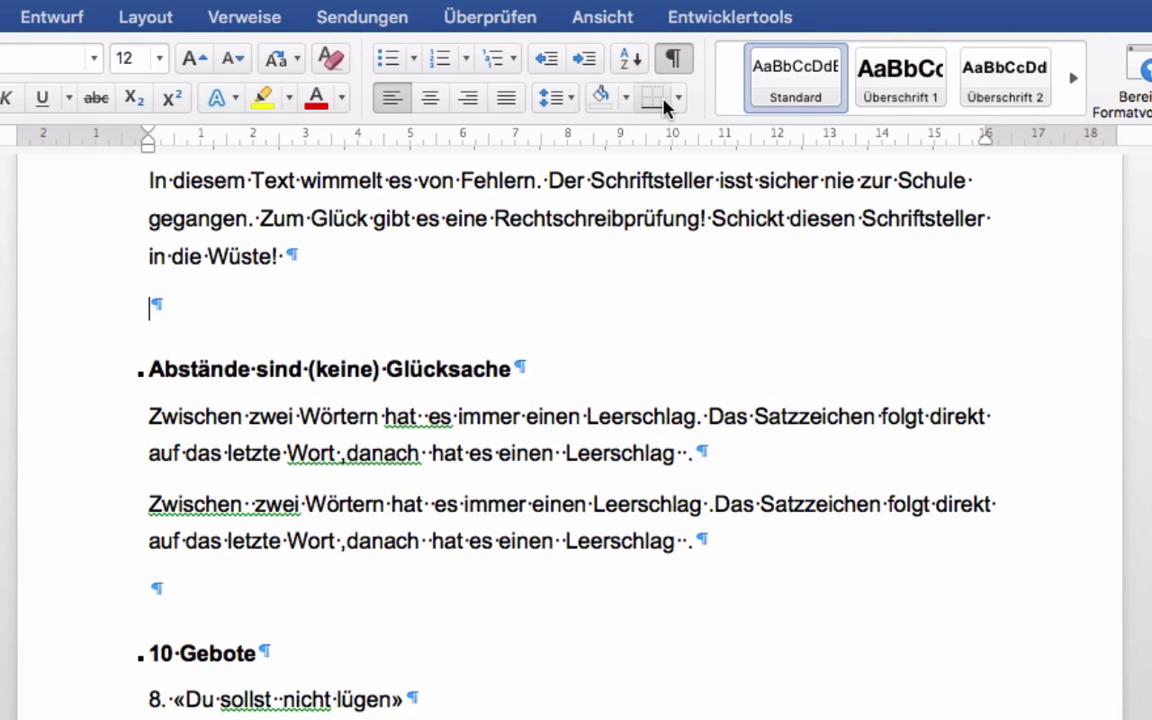
- Show formatting marks, remove the extra space after 'hat' and move the period next to 'Leerschlag'
{"action": "left_click", "coordinate": [674, 66]}
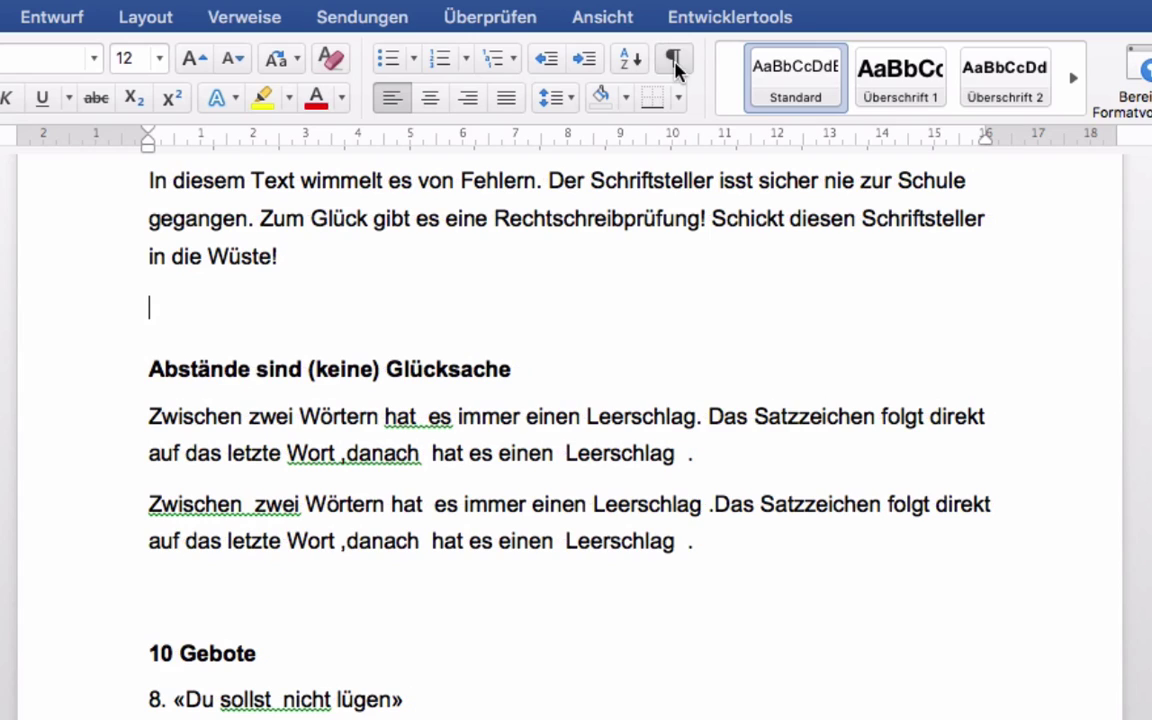
{"action": "left_click", "coordinate": [674, 66]}
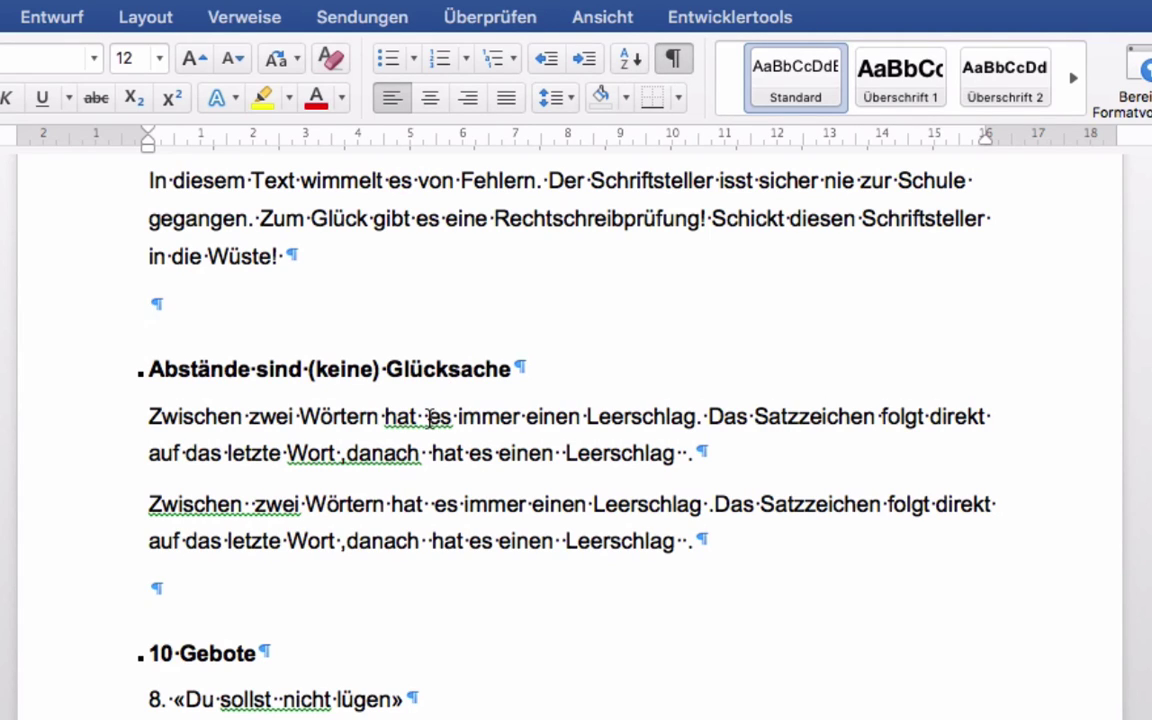
{"action": "left_click", "coordinate": [425, 416]}
{"action": "key", "text": "BackSpace"}
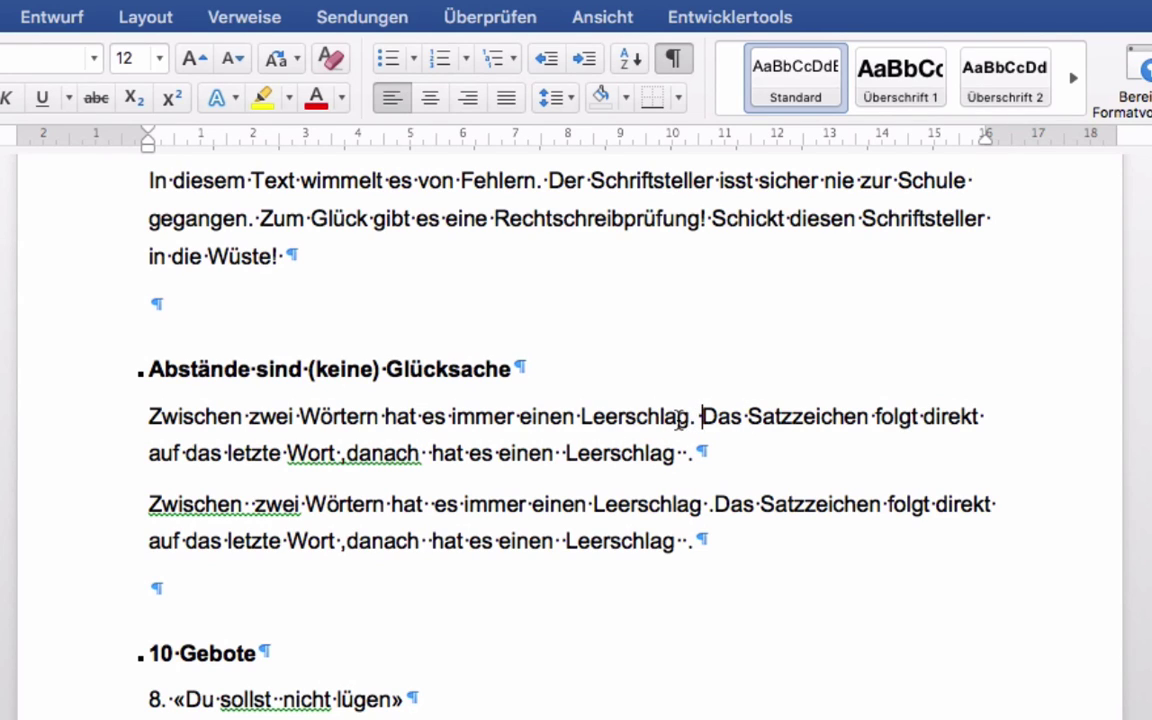
{"action": "left_click", "coordinate": [695, 418]}
{"action": "key", "text": "BackSpace"}
{"action": "key", "text": "BackSpace"}
{"action": "type", "text": "."}
- Delete the misplaced comma before 'danach'
{"action": "left_click", "coordinate": [386, 515]}
{"action": "left_click", "coordinate": [340, 453]}
{"action": "key", "text": "Delete"}
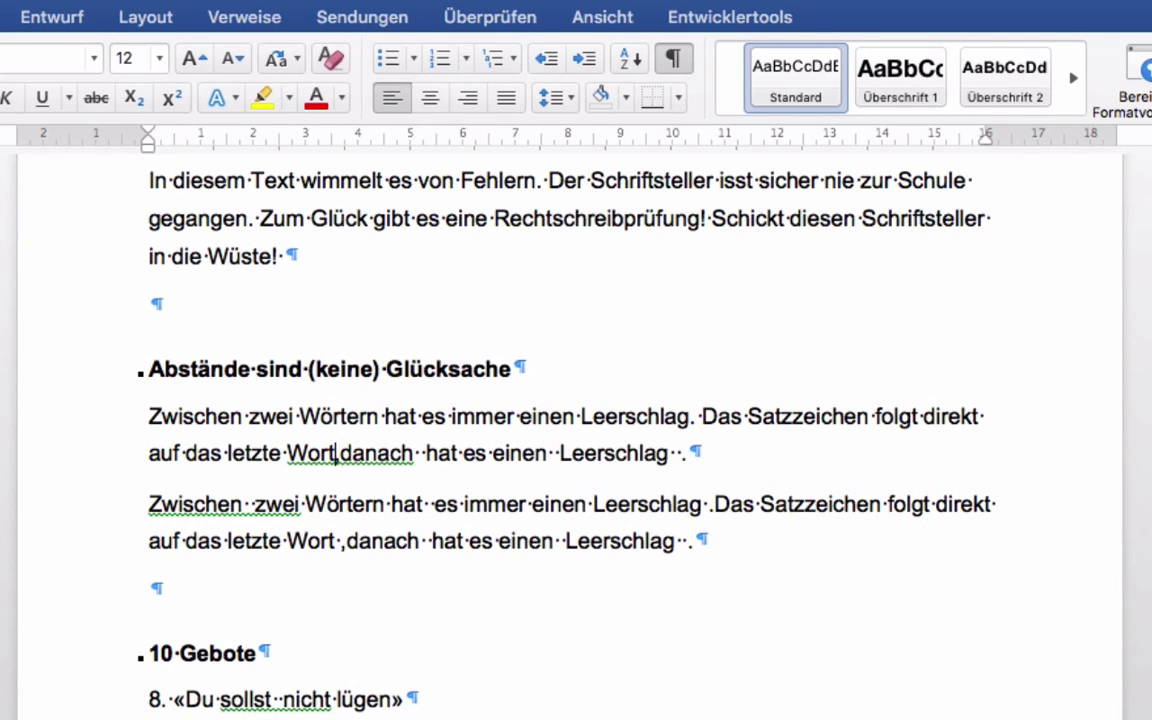